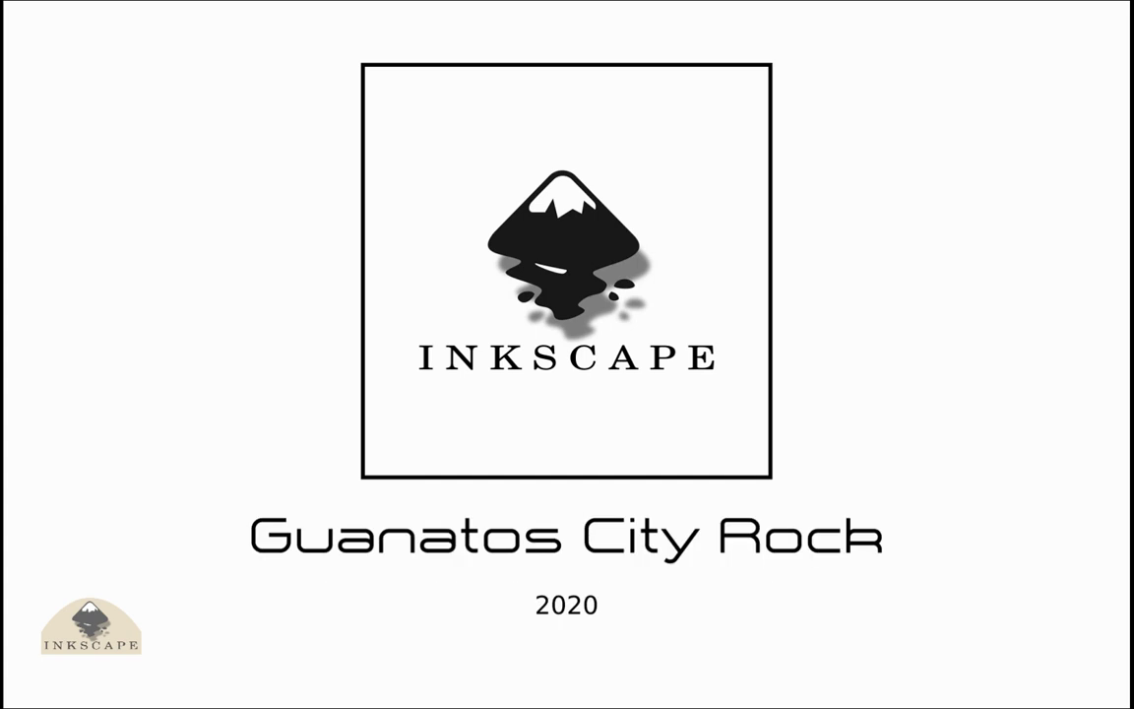
Step: Bring the Inkscape window with its blank portrait page to the front
{"action": "key", "text": "alt+Tab"}
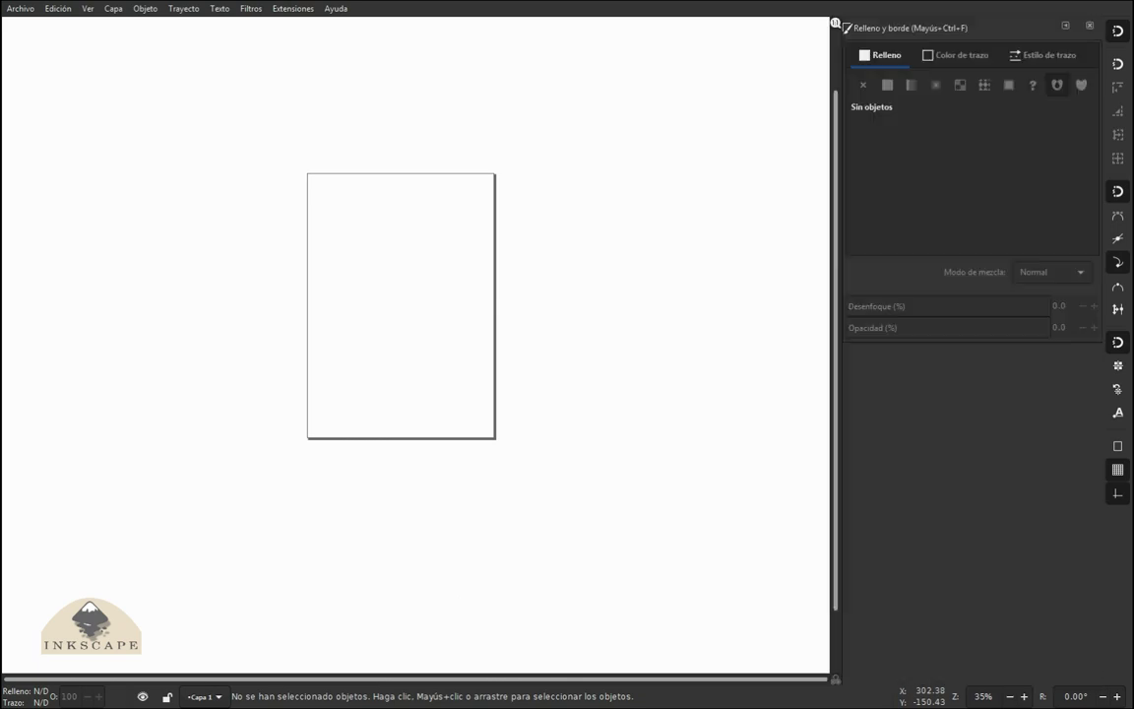
Step: Close Fill and Stroke and show the toolbox, tool controls bar and commands bar
{"action": "key", "text": "ctrl+shift+f"}
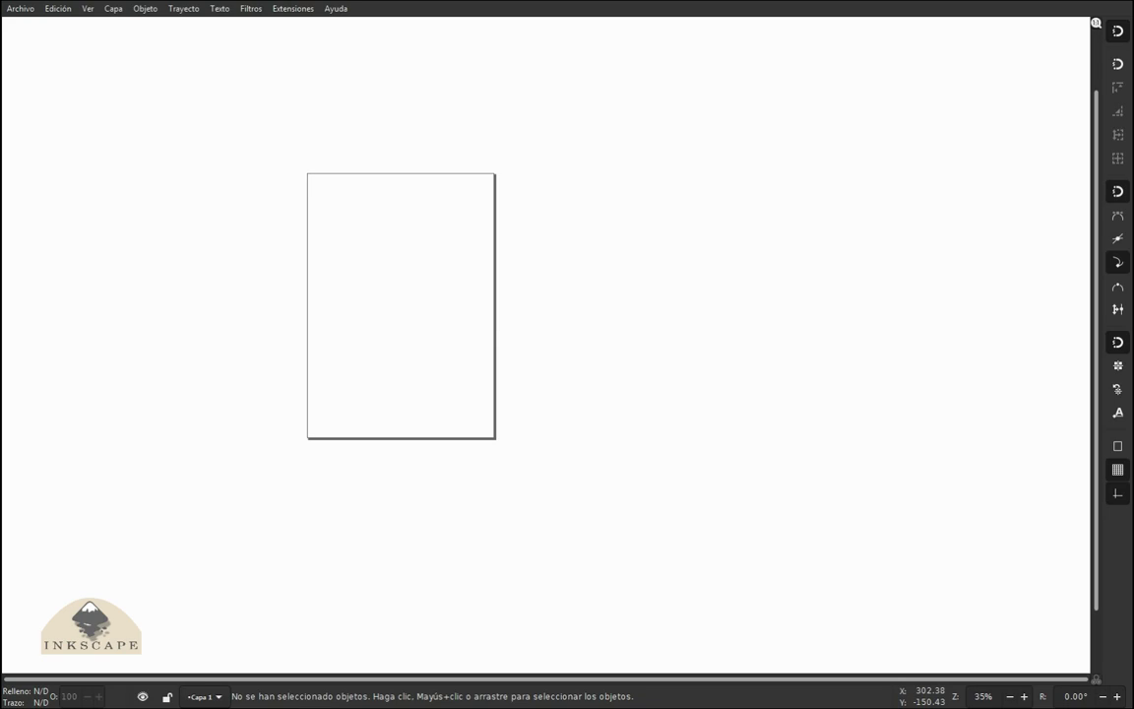
{"action": "key", "text": "k"}
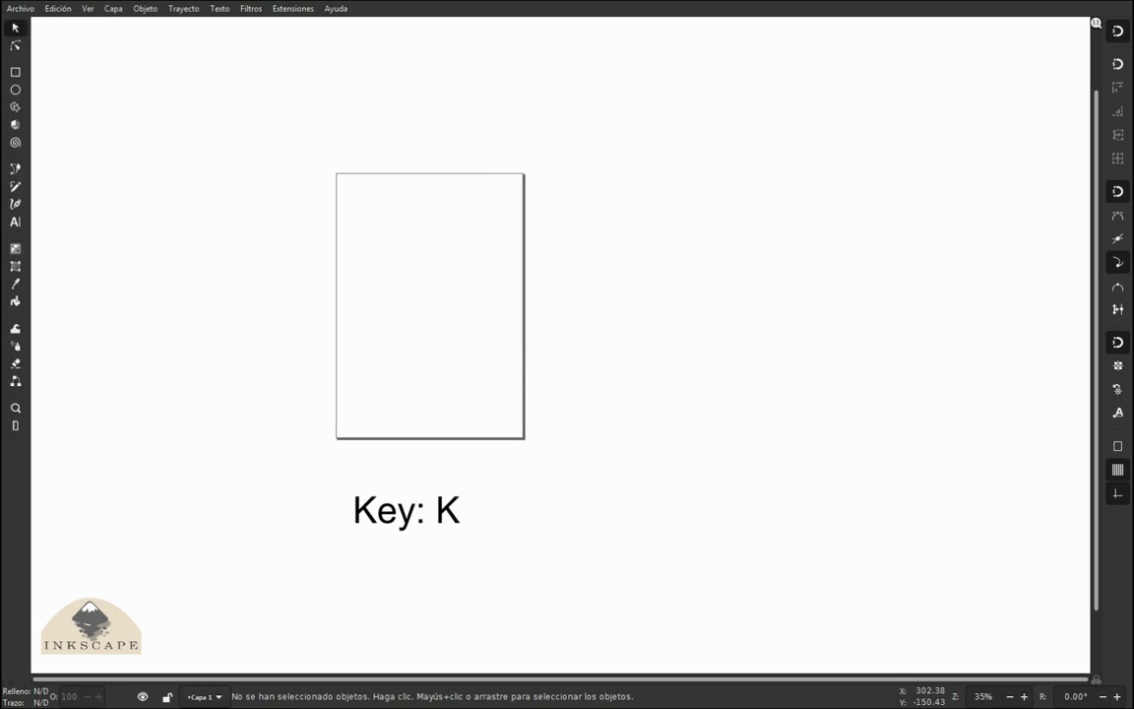
{"action": "key", "text": "shift+y"}
{"action": "key", "text": "ctrl+alt+y"}
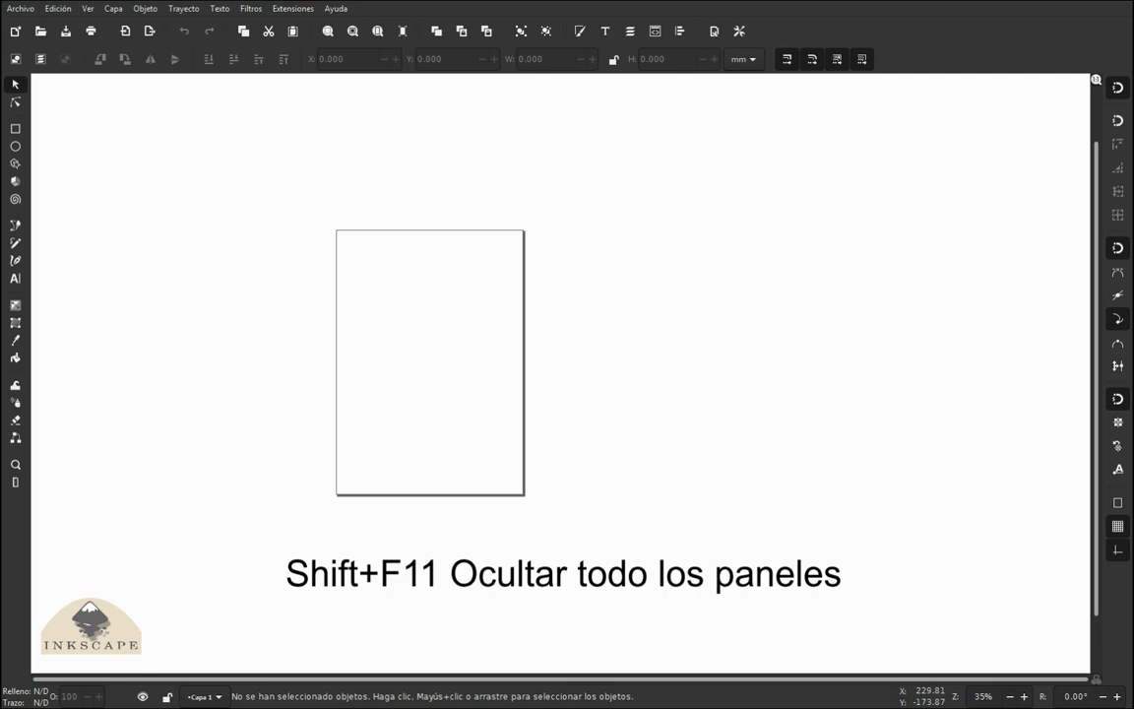
Step: Toggle off all bars with Shift+F11, fit the page with 5, and open Document Properties
{"action": "key", "text": "shift+F11"}
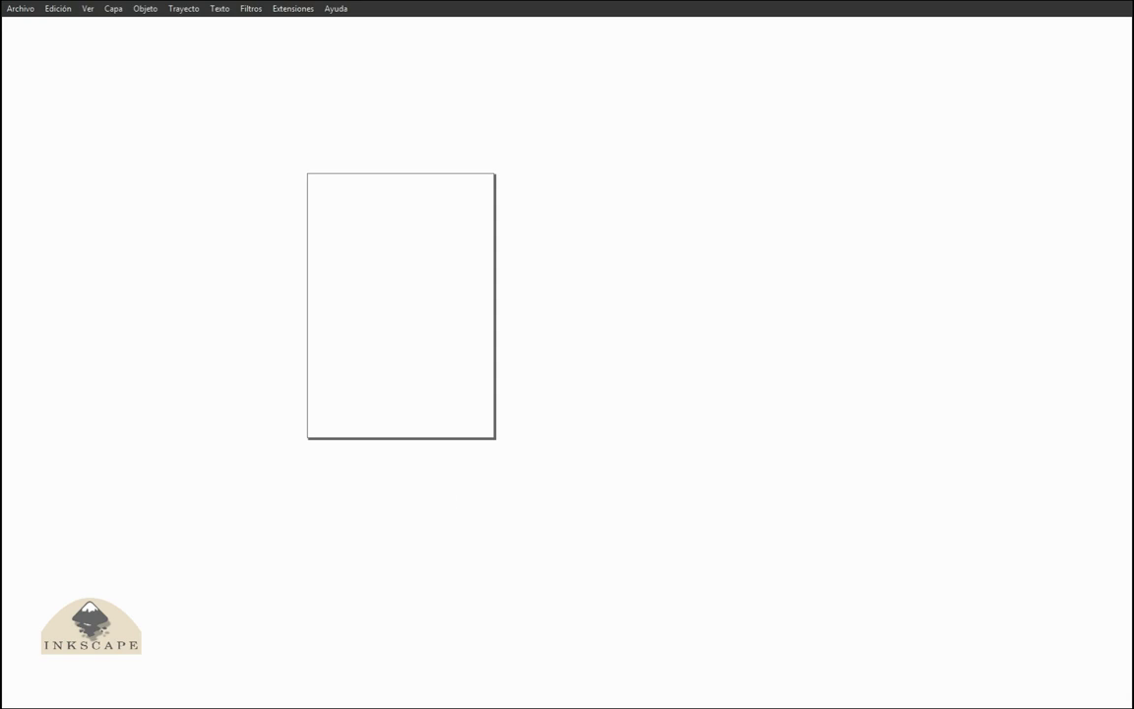
{"action": "key", "text": "5"}
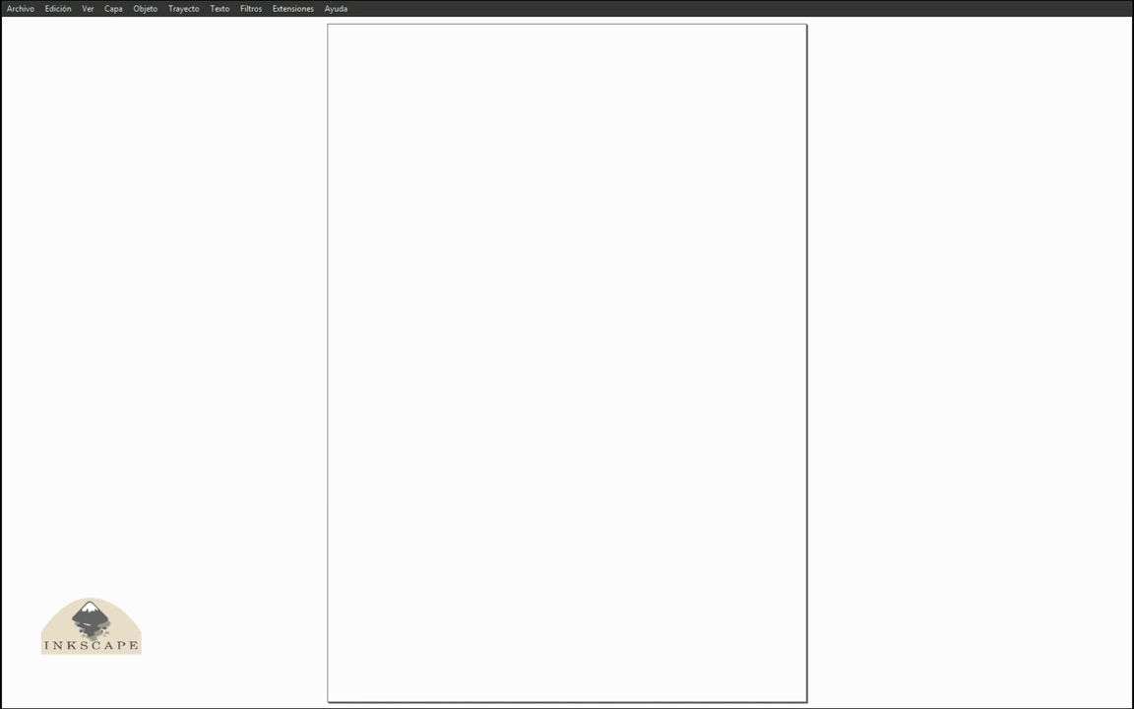
{"action": "key", "text": "ctrl+shift+d"}
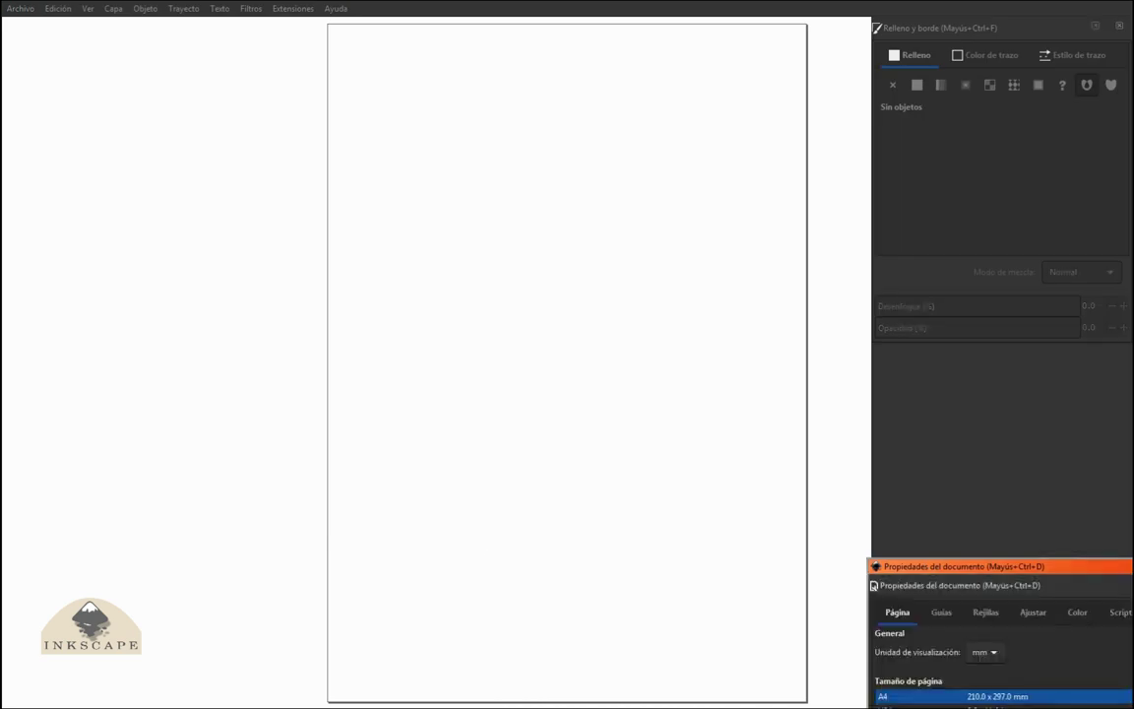
Step: Float Document Properties over the canvas and set its display units to cm
{"action": "left_click_drag", "start_coordinate": [960, 585], "coordinate": [212, 202]}
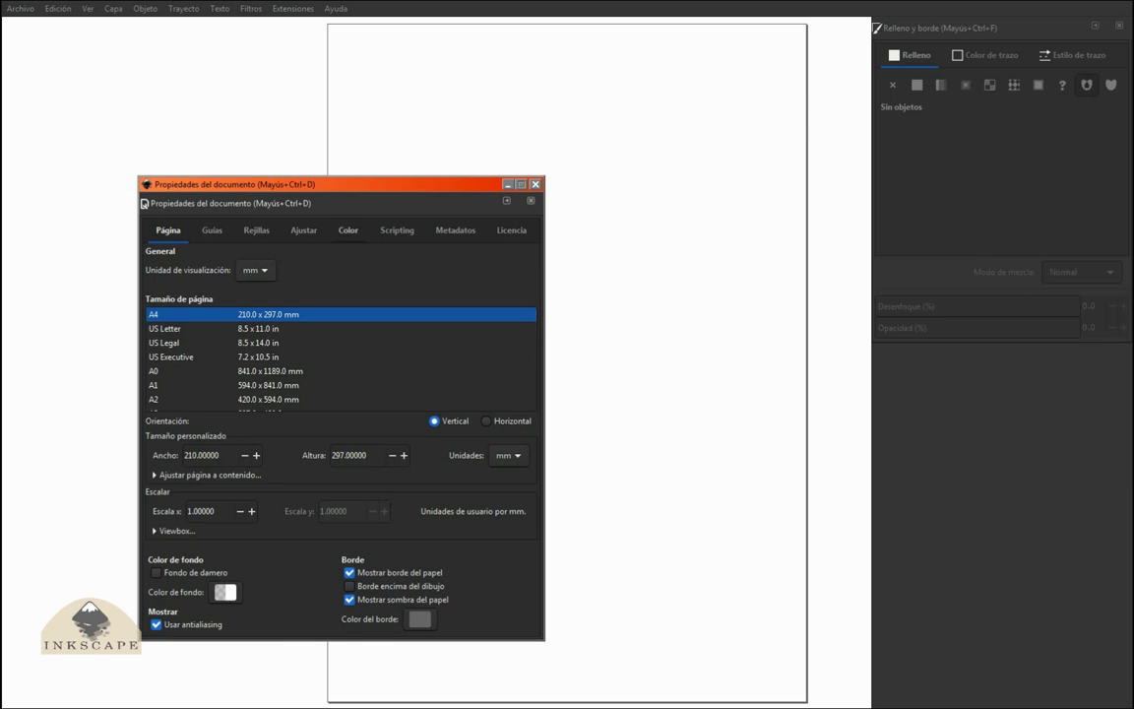
{"action": "left_click", "coordinate": [255, 270]}
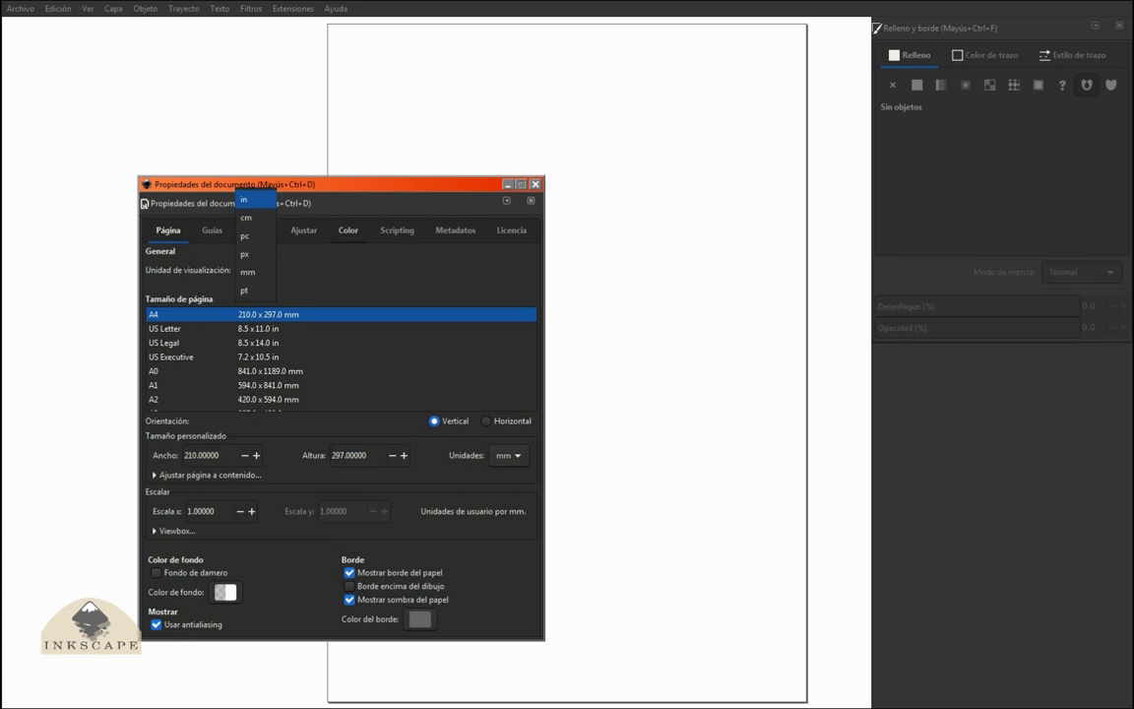
{"action": "left_click", "coordinate": [255, 218]}
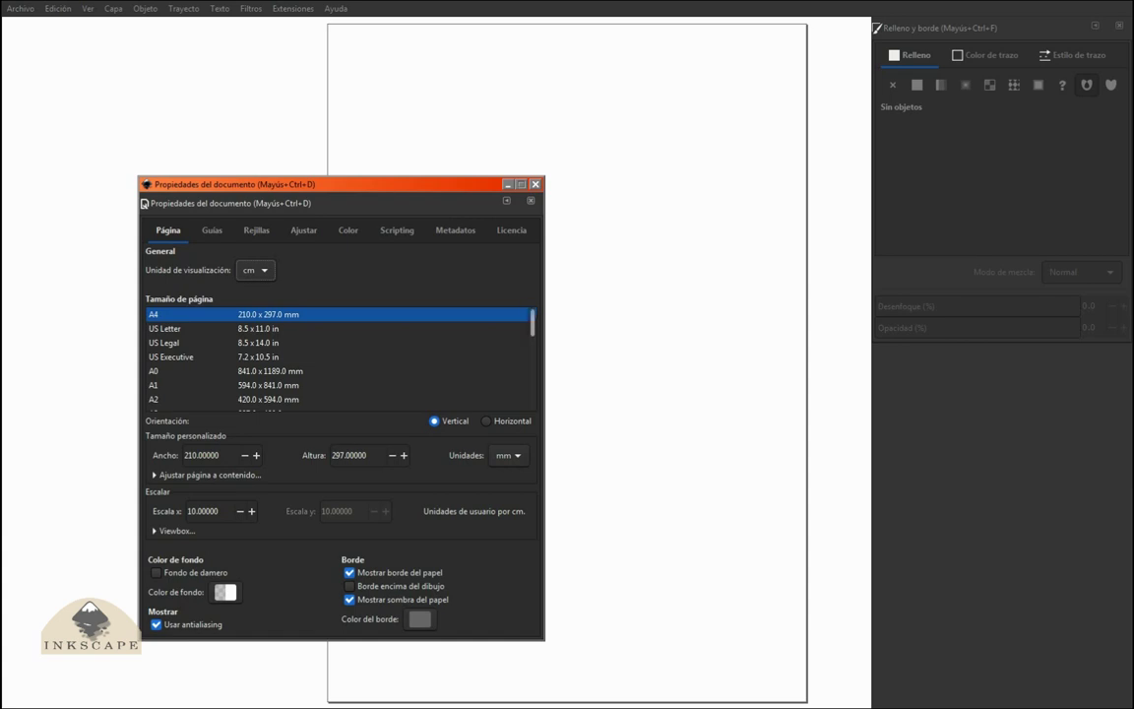
Step: Browse the page size list, then toggle orientation to landscape and back to portrait
{"action": "scroll", "coordinate": [340, 360], "scroll_direction": "down", "scroll_amount": 5}
{"action": "scroll", "coordinate": [339, 360], "scroll_direction": "down", "scroll_amount": 5}
{"action": "scroll", "coordinate": [339, 359], "scroll_direction": "up", "scroll_amount": 3}
{"action": "scroll", "coordinate": [339, 359], "scroll_direction": "up", "scroll_amount": 10}
{"action": "scroll", "coordinate": [340, 360], "scroll_direction": "down", "scroll_amount": 6}
{"action": "scroll", "coordinate": [339, 359], "scroll_direction": "down", "scroll_amount": 1}
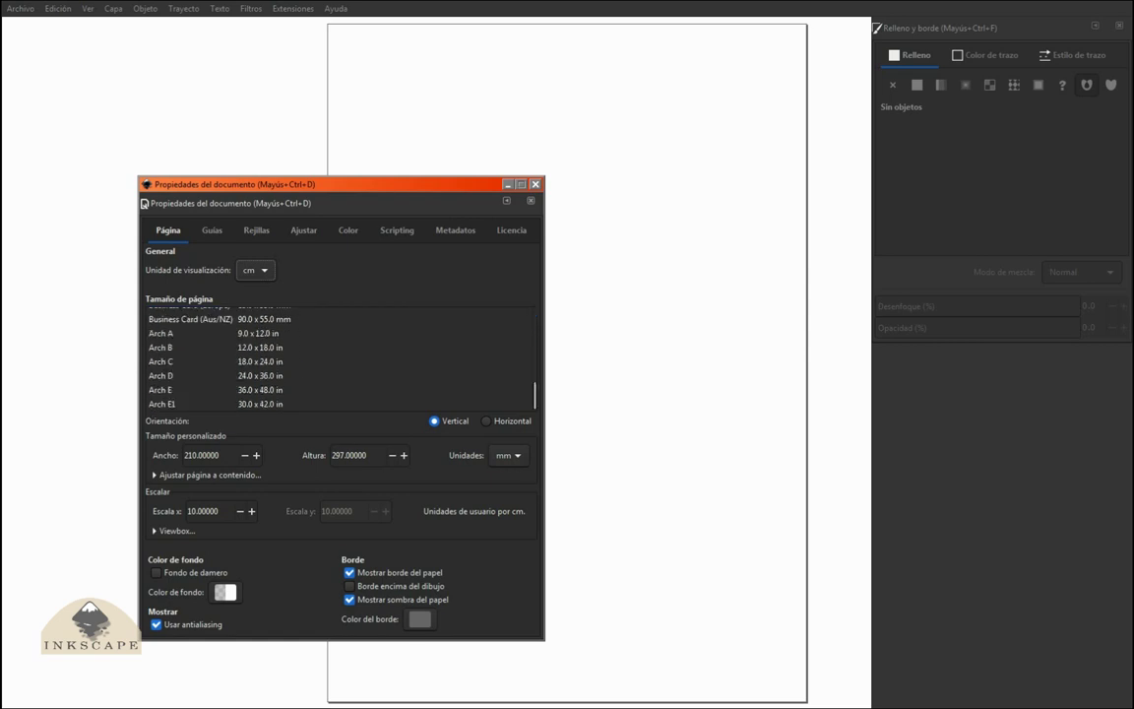
{"action": "scroll", "coordinate": [339, 359], "scroll_direction": "up", "scroll_amount": 7}
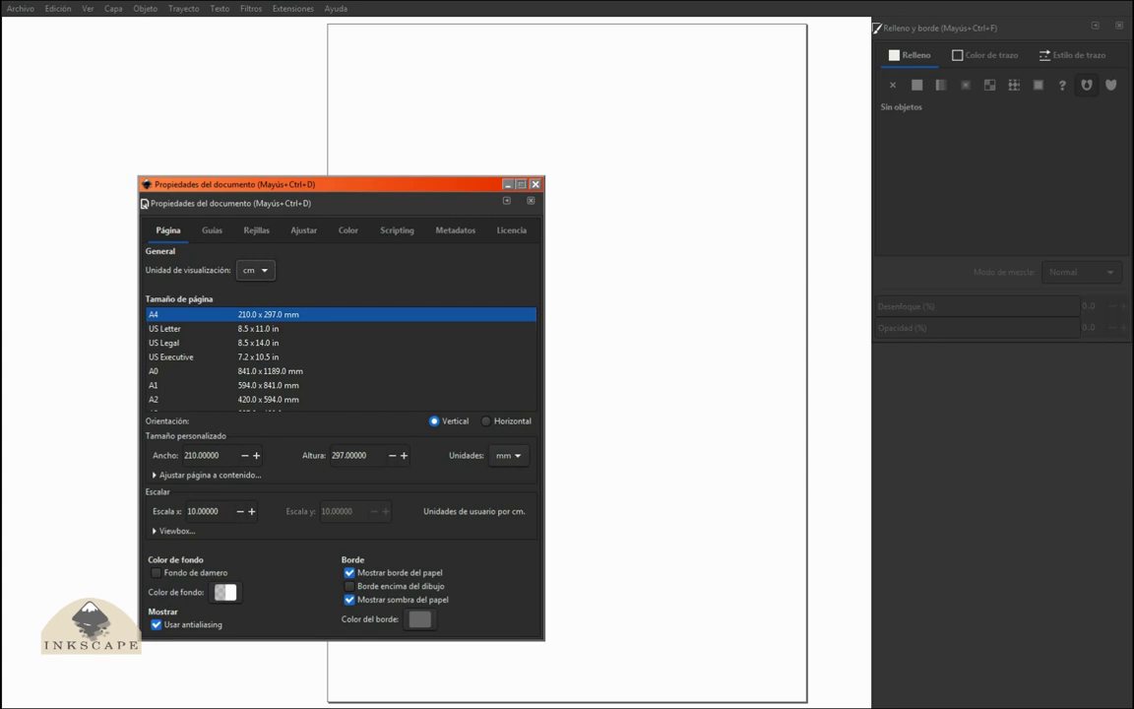
{"action": "left_click", "coordinate": [485, 420]}
{"action": "left_click", "coordinate": [434, 421]}
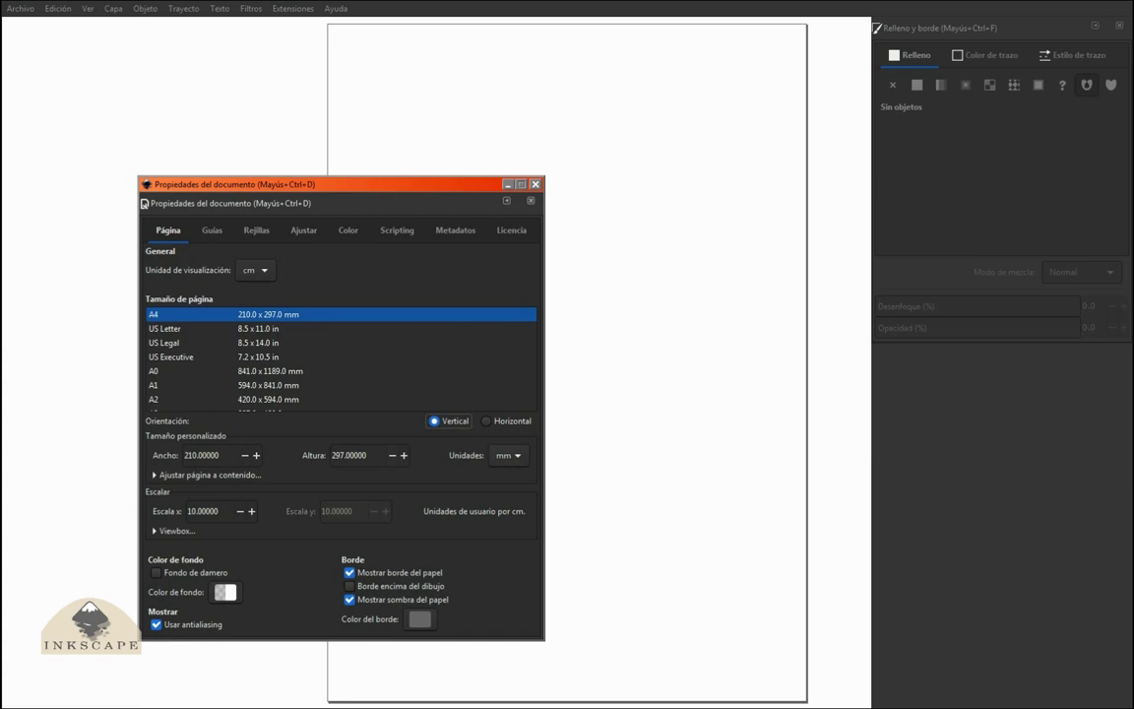
Step: Set the custom page size units to cm with width 48 and height 32
{"action": "left_click", "coordinate": [508, 455]}
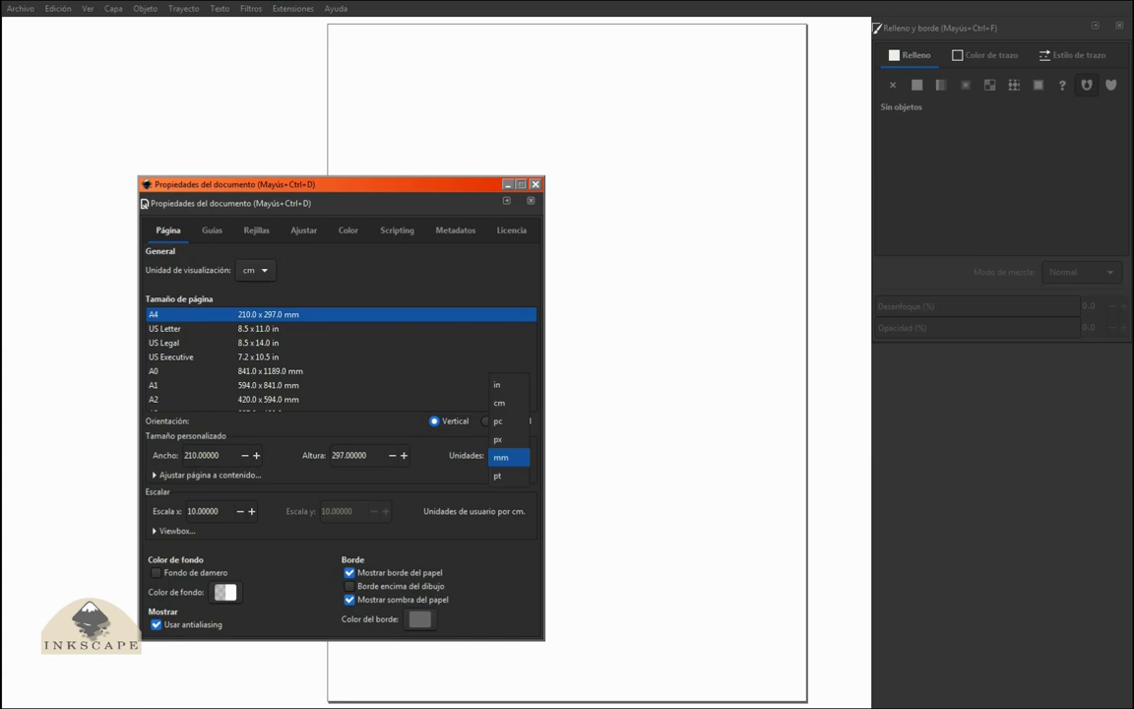
{"action": "key", "text": "Up"}
{"action": "key", "text": "Up"}
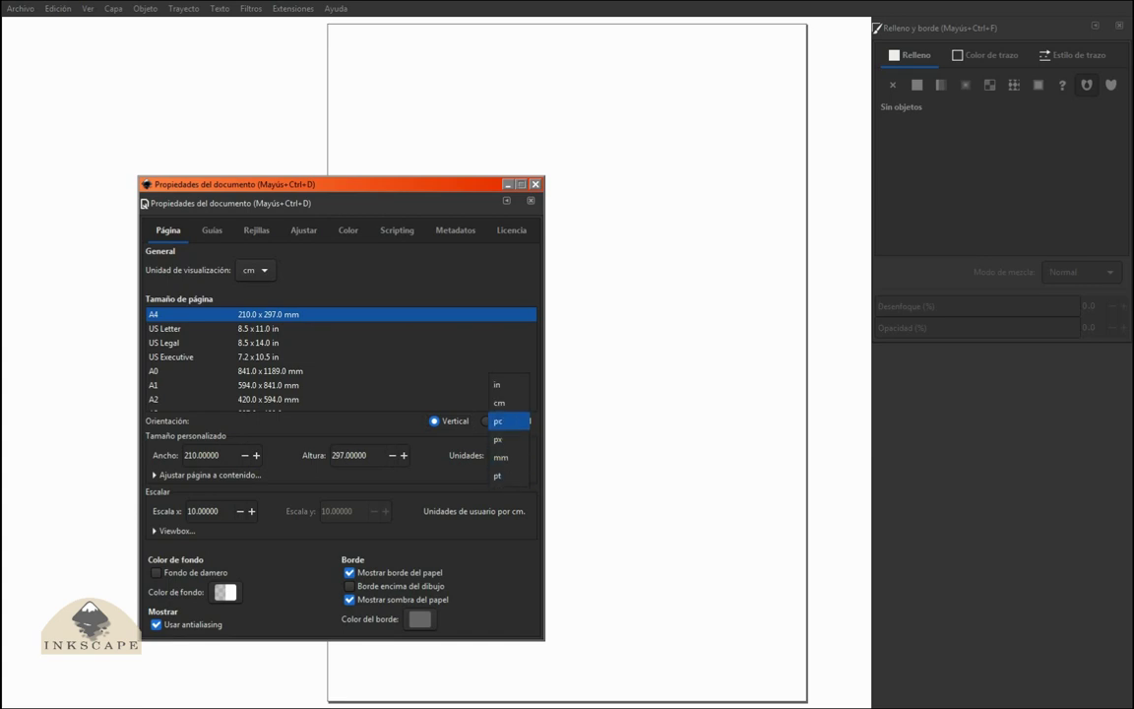
{"action": "key", "text": "Up"}
{"action": "key", "text": "Return"}
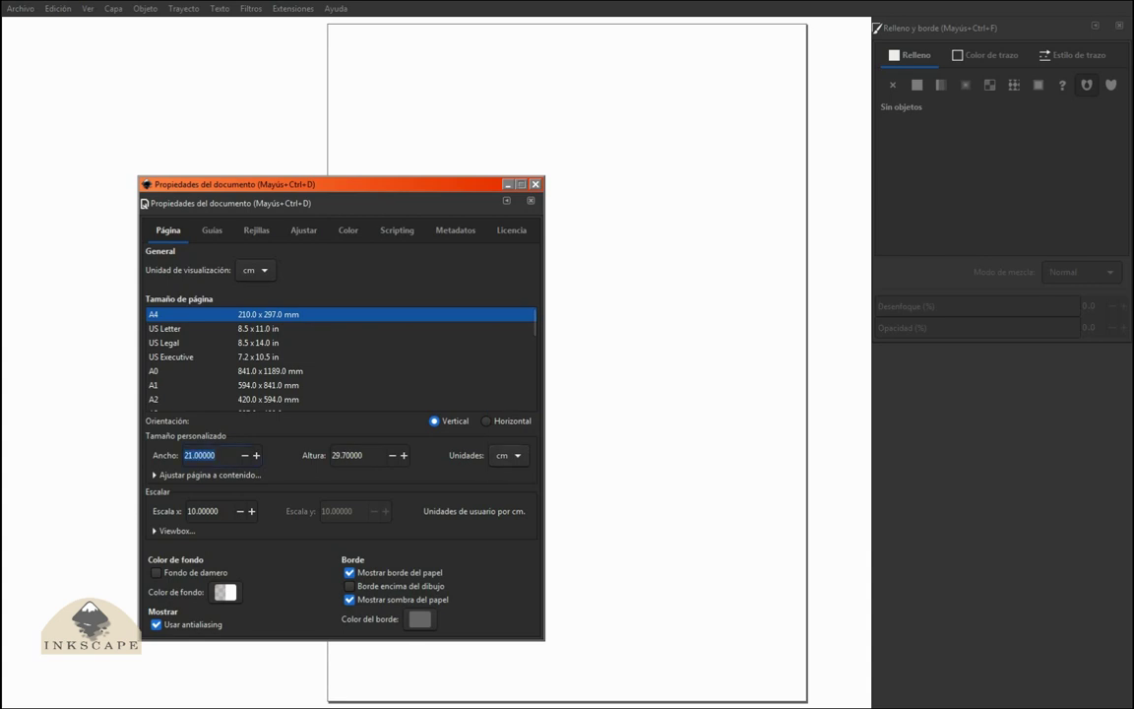
{"action": "type", "text": "48"}
{"action": "key", "text": "Tab"}
{"action": "type", "text": "32"}
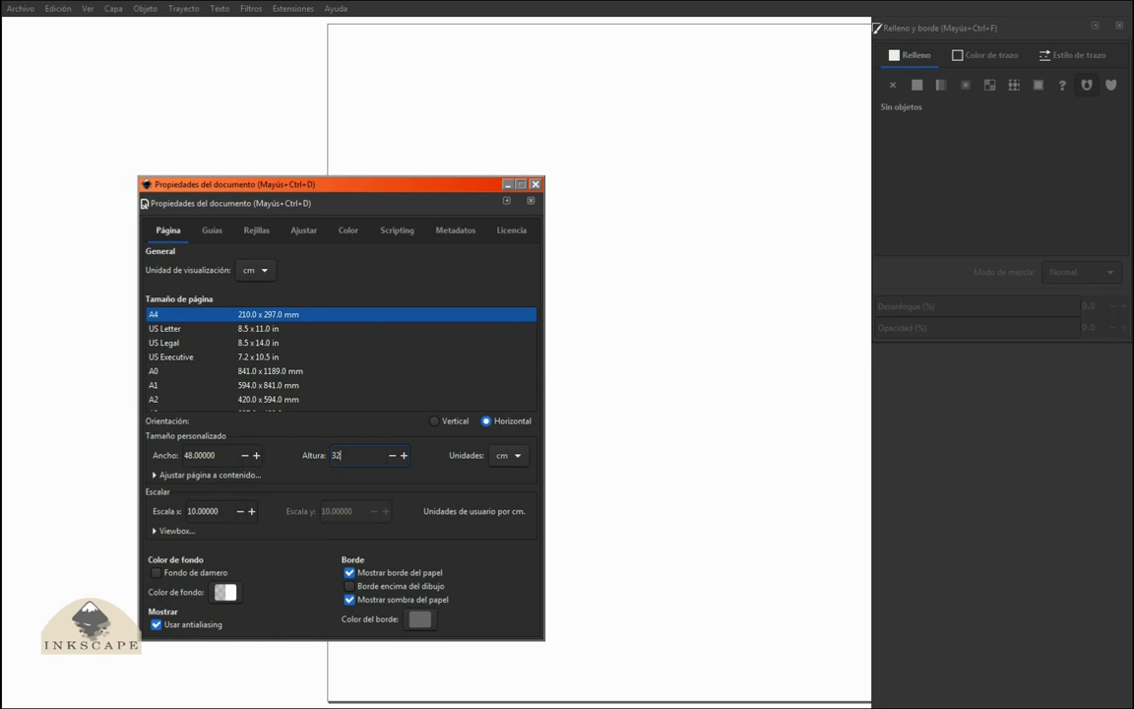
{"action": "key", "text": "Return"}
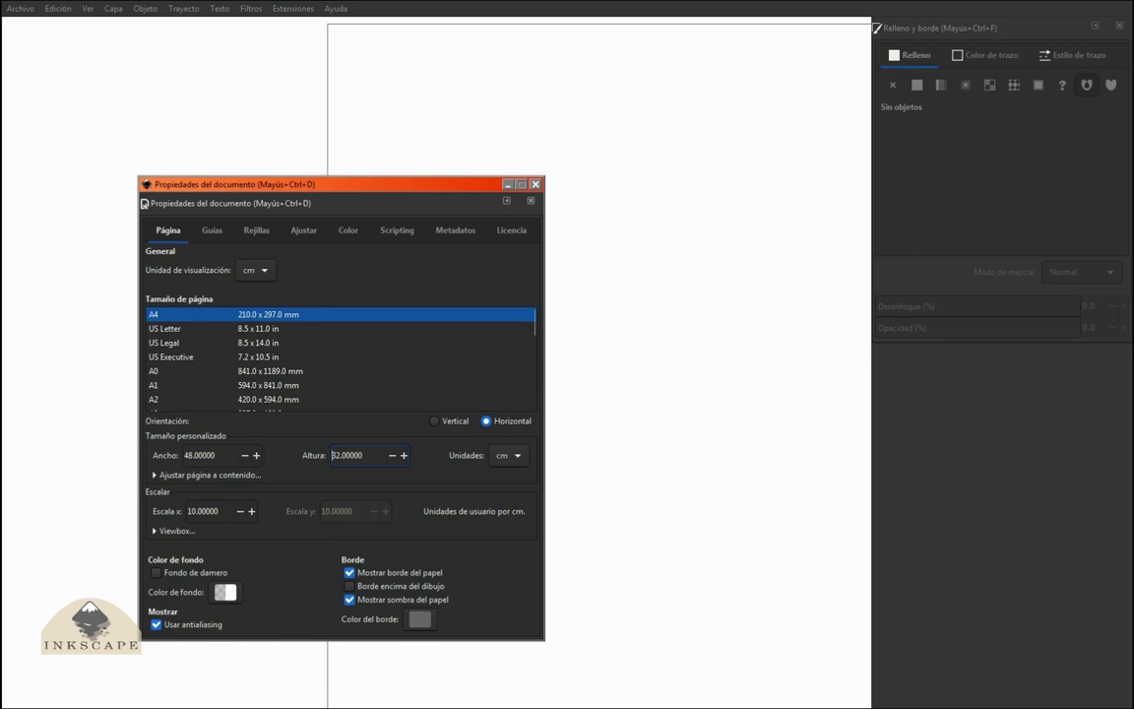
Step: Close Document Properties, collapse the Fill and Stroke dock, and refit the landscape page
{"action": "key", "text": "Escape"}
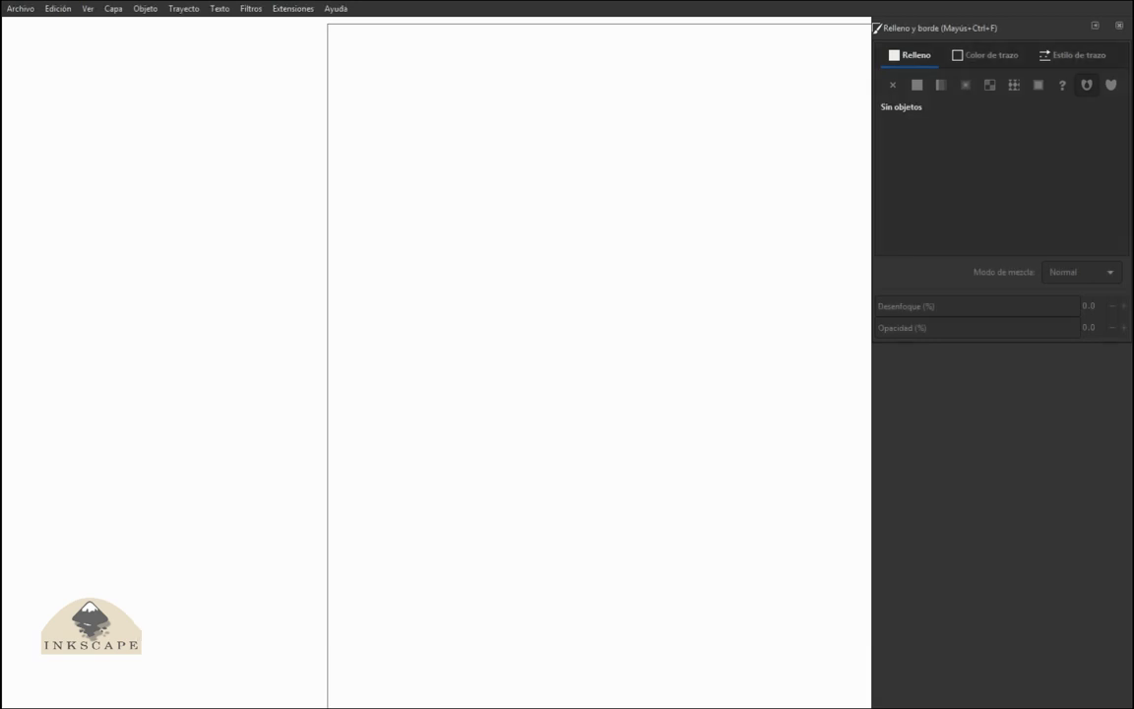
{"action": "key", "text": "5"}
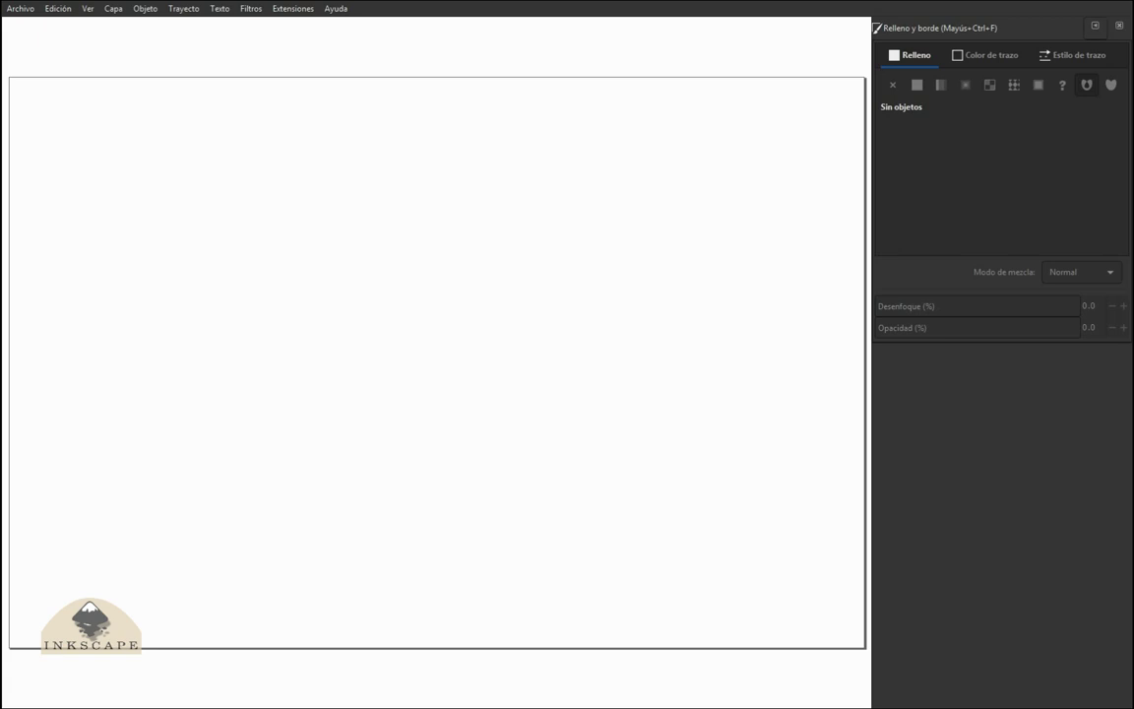
{"action": "key", "text": "F12"}
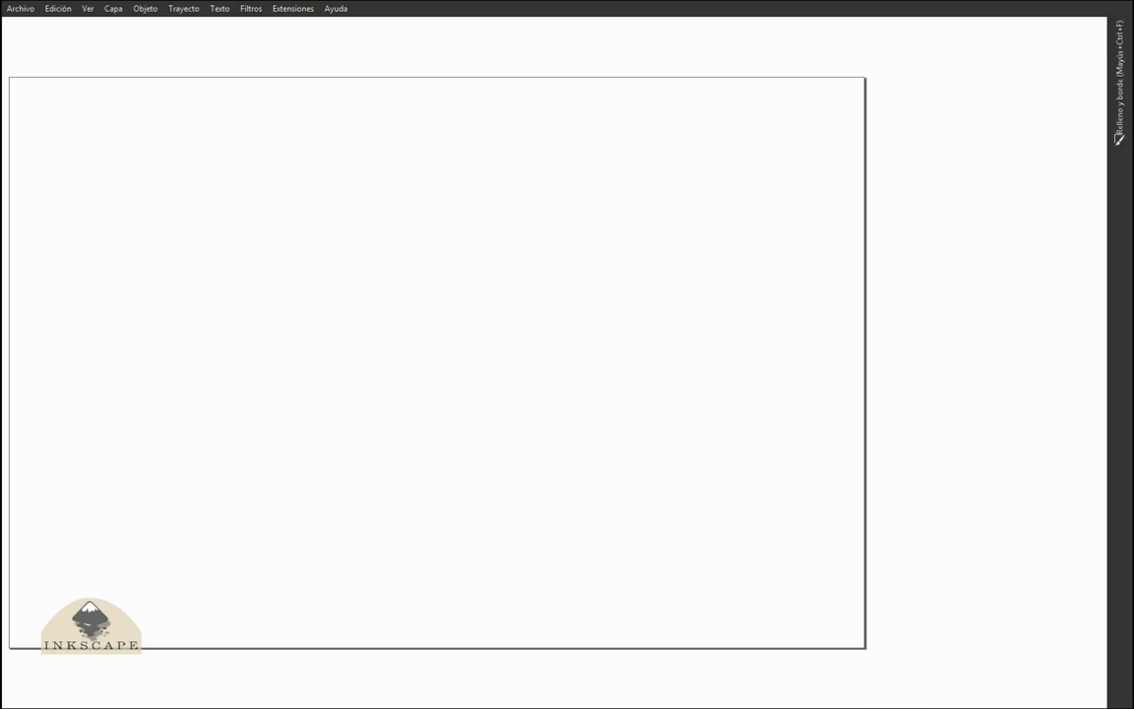
{"action": "key", "text": "5"}
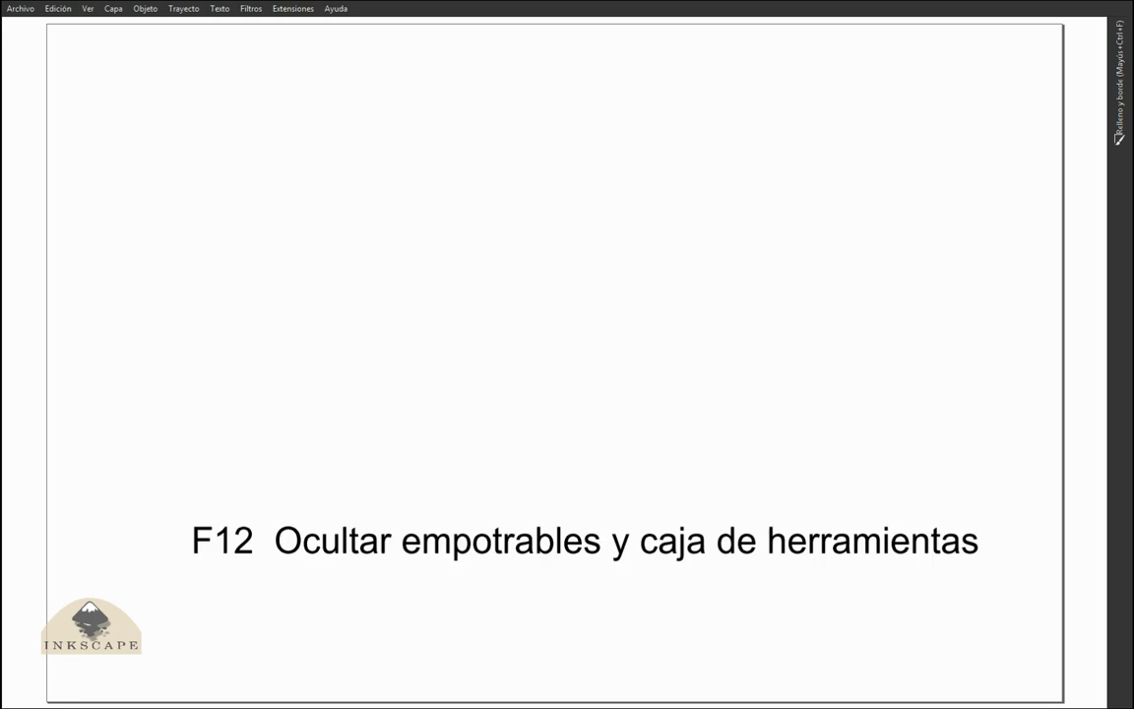
Step: Toggle docked dialogs with F12 and all toolbars with Shift+F11 until everything is hidden
{"action": "key", "text": "F12"}
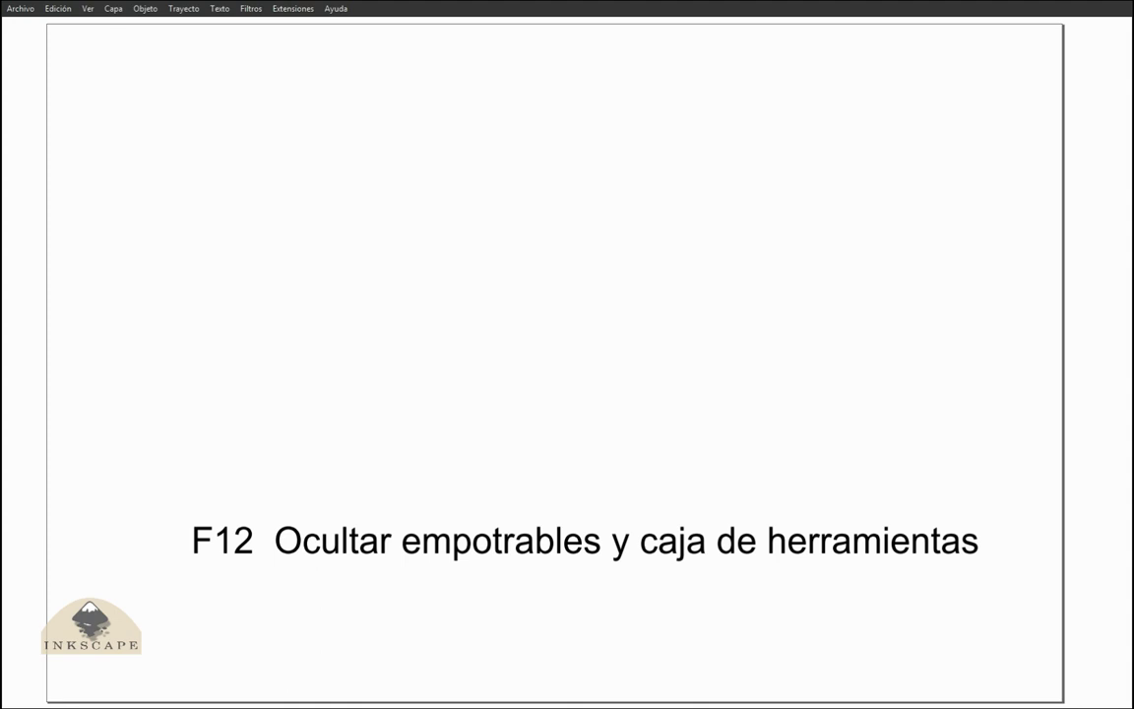
{"action": "key", "text": "F12"}
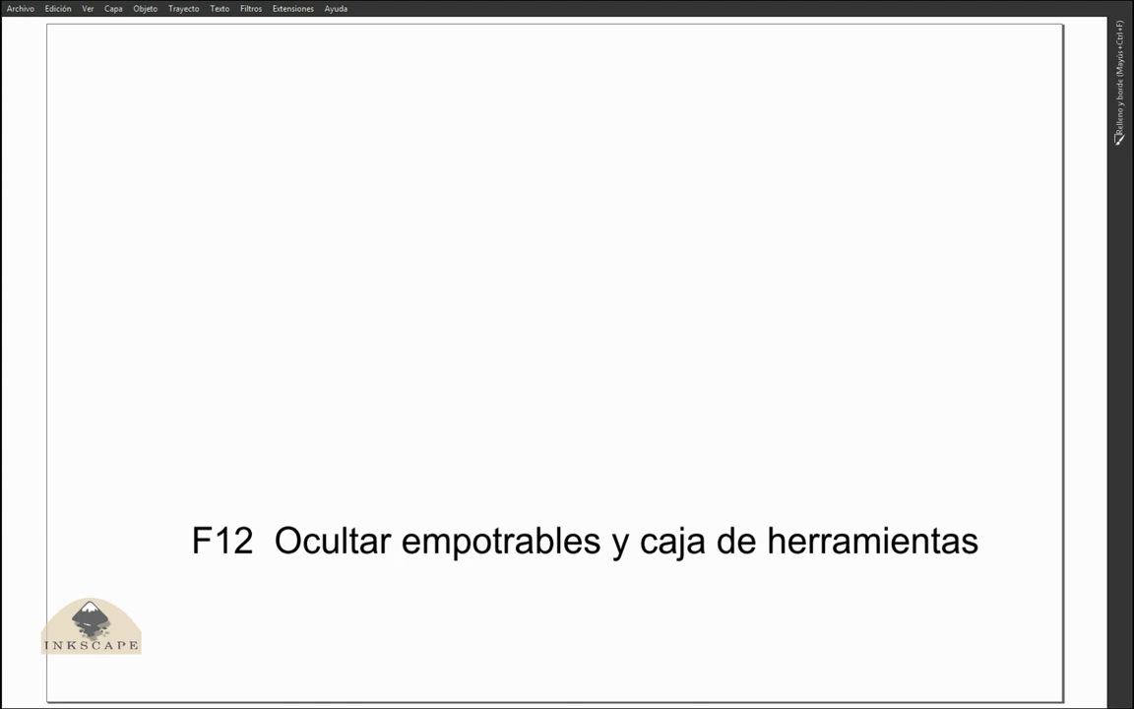
{"action": "key", "text": "F12"}
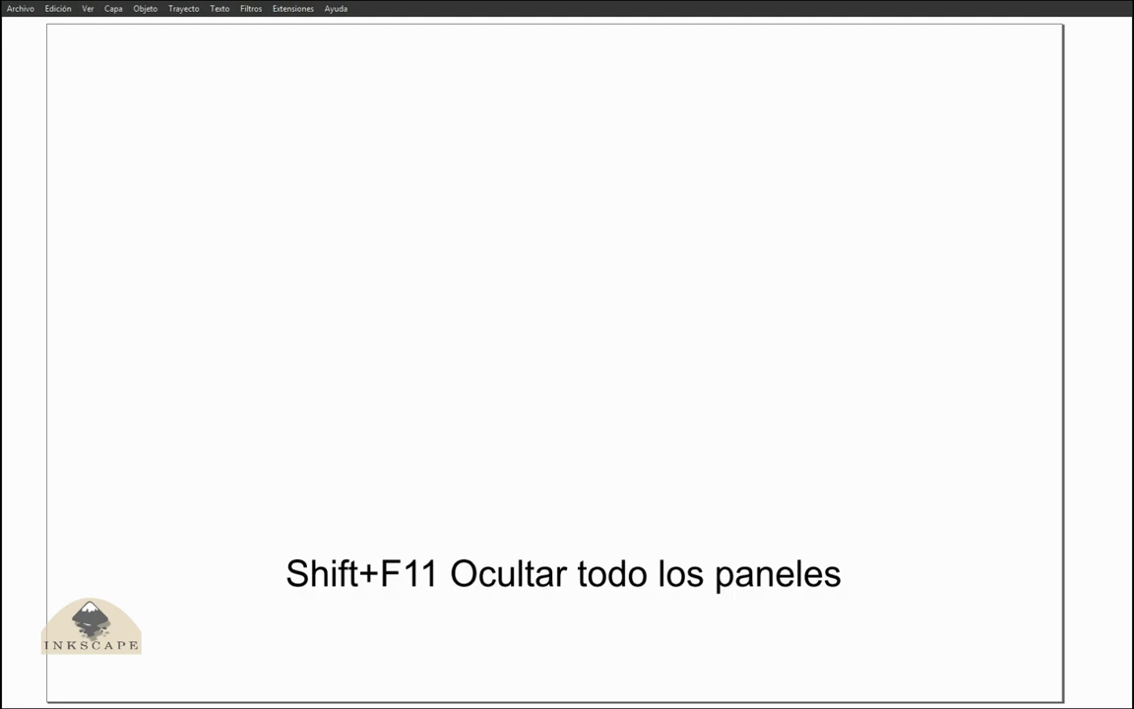
{"action": "key", "text": "shift+F11"}
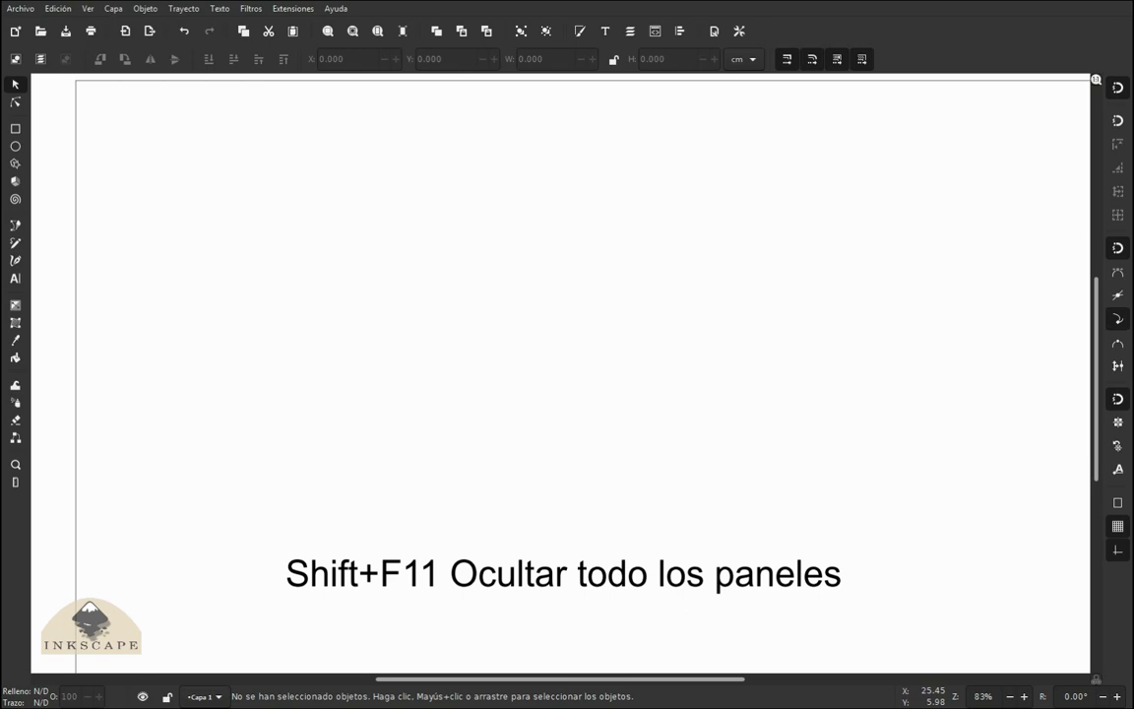
{"action": "key", "text": "shift+F11"}
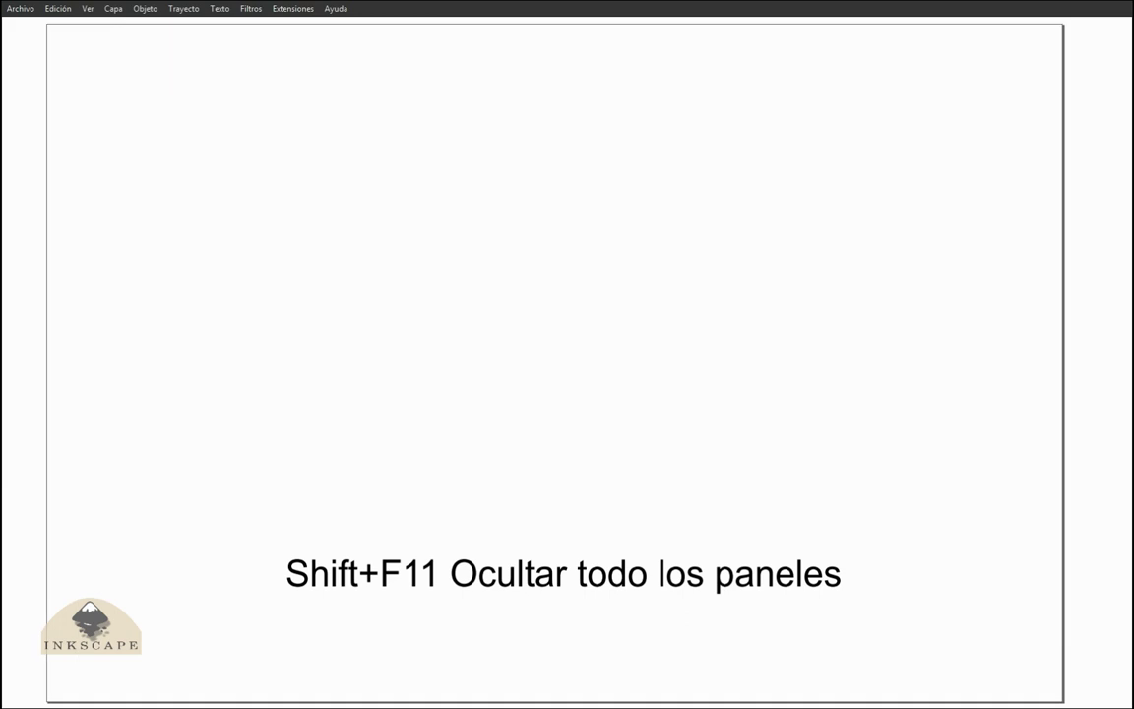
{"action": "key", "text": "shift+F11"}
{"action": "key", "text": "shift+F11"}
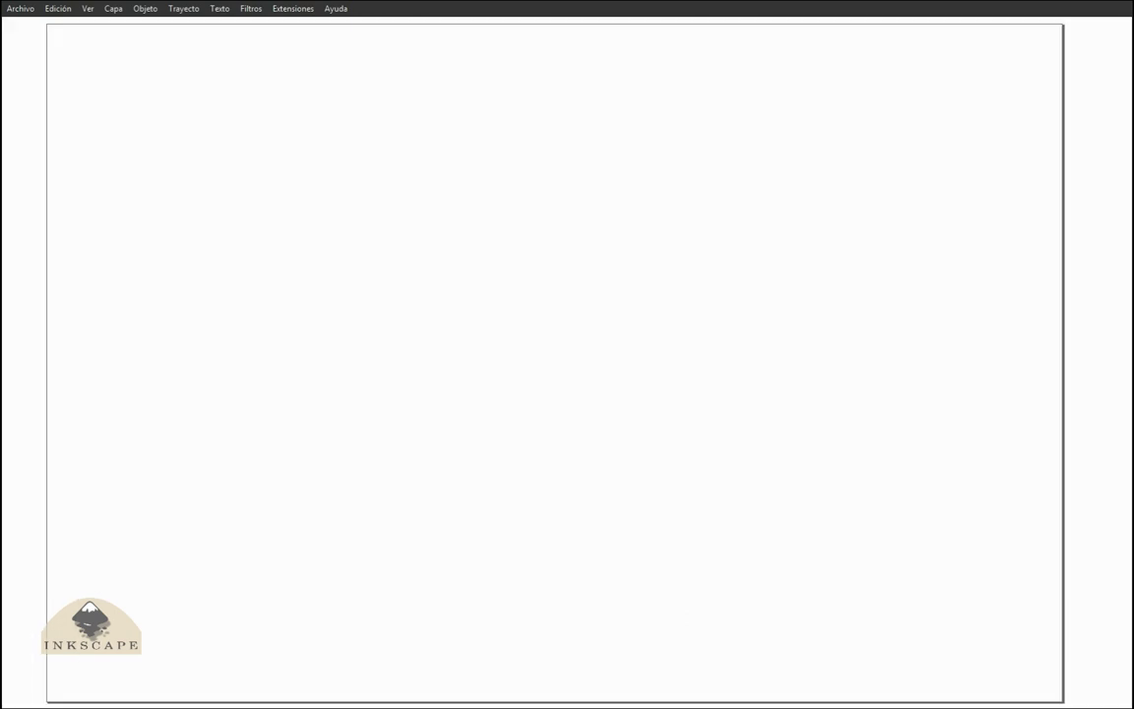